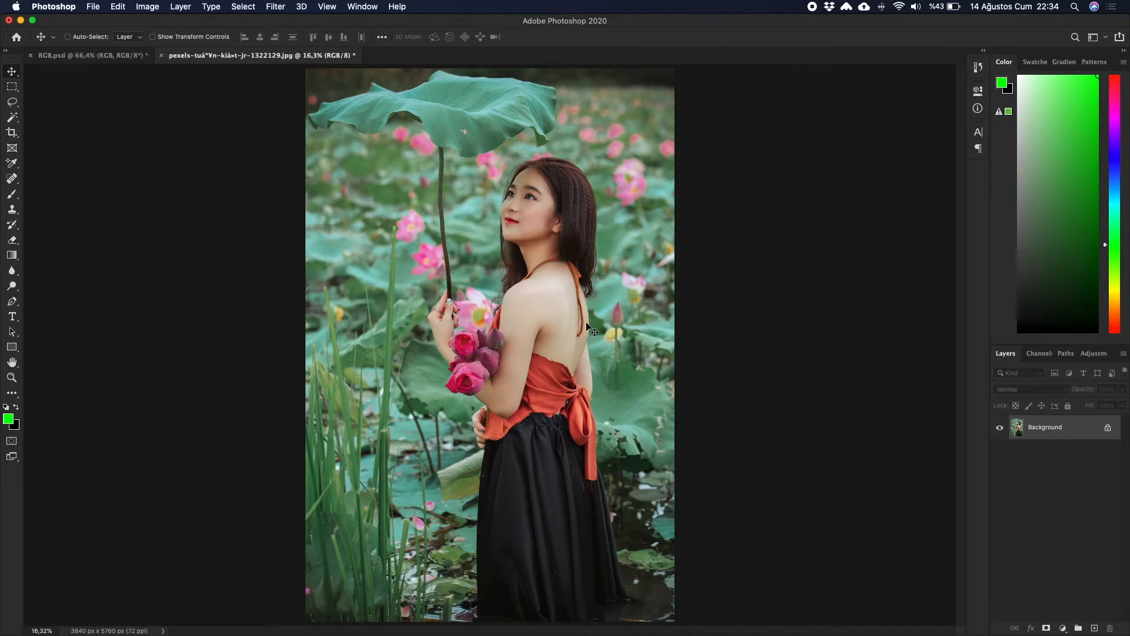
- Add a Hue/Saturation adjustment layer above the photo, try Saturation at +100, and undo that saturation change
{"action": "left_click", "coordinate": [1062, 628]}
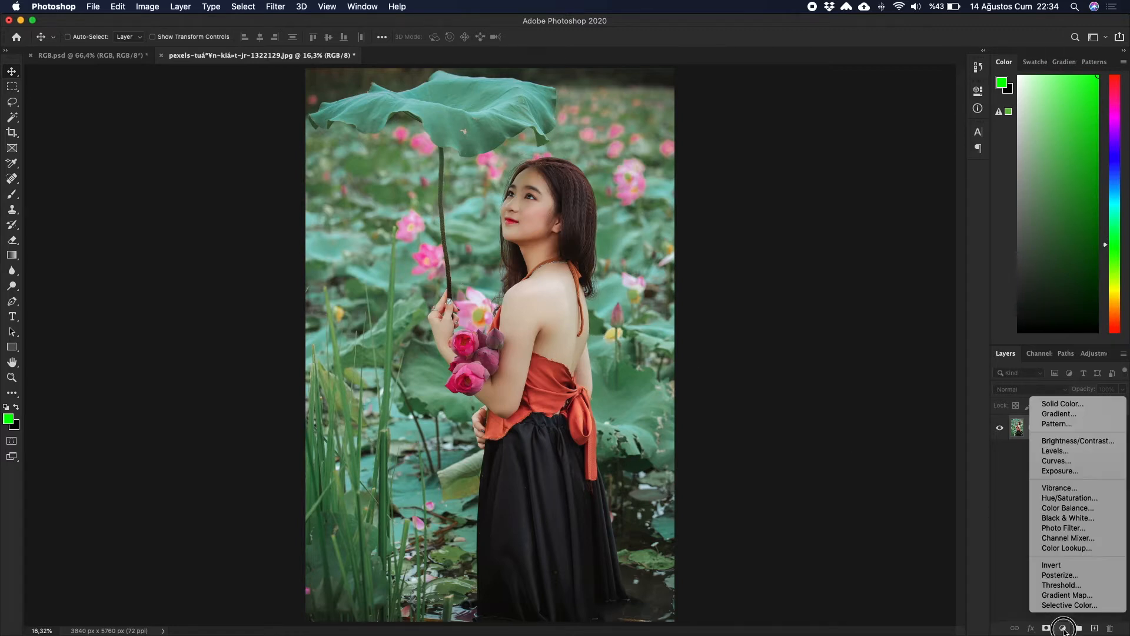
{"action": "left_click", "coordinate": [1071, 503]}
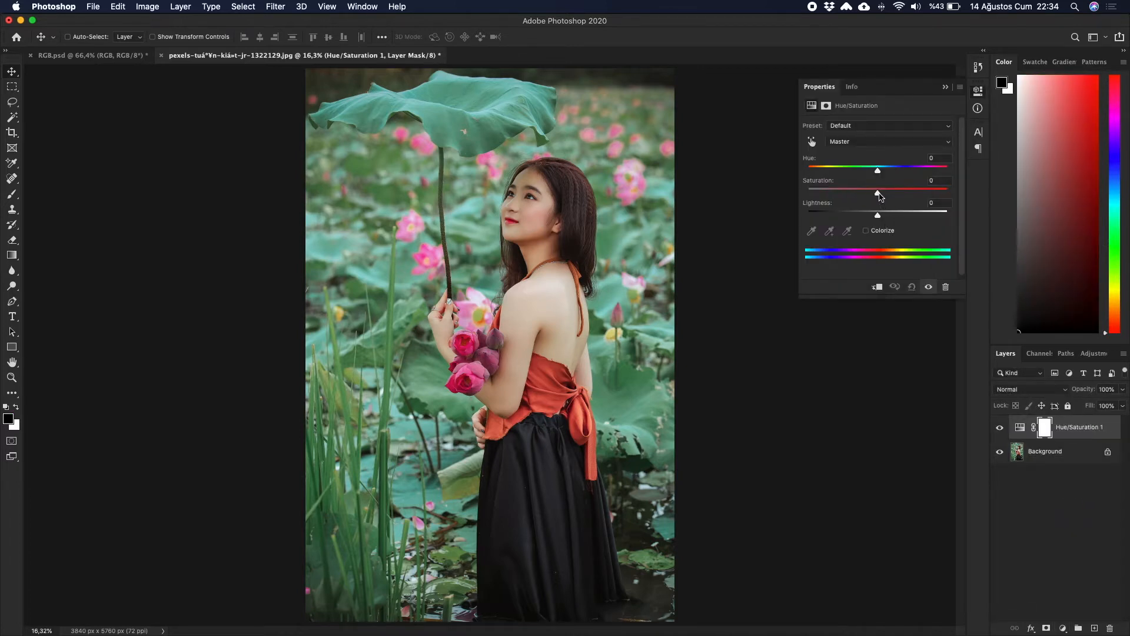
{"action": "left_click_drag", "start_coordinate": [878, 193], "coordinate": [949, 200]}
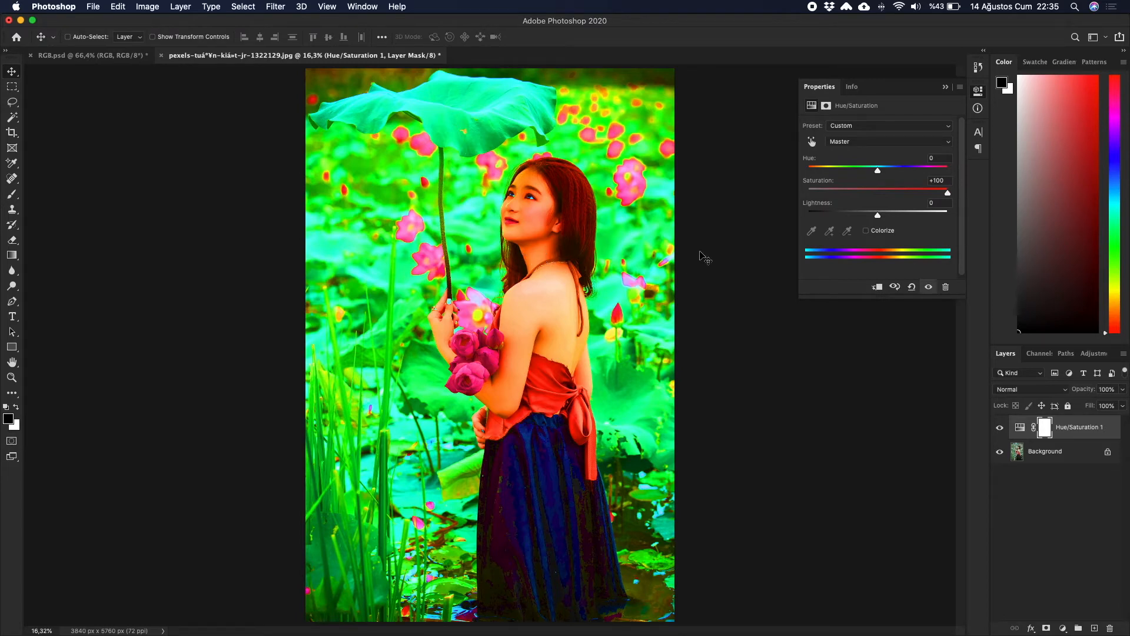
{"action": "key", "text": "super+z"}
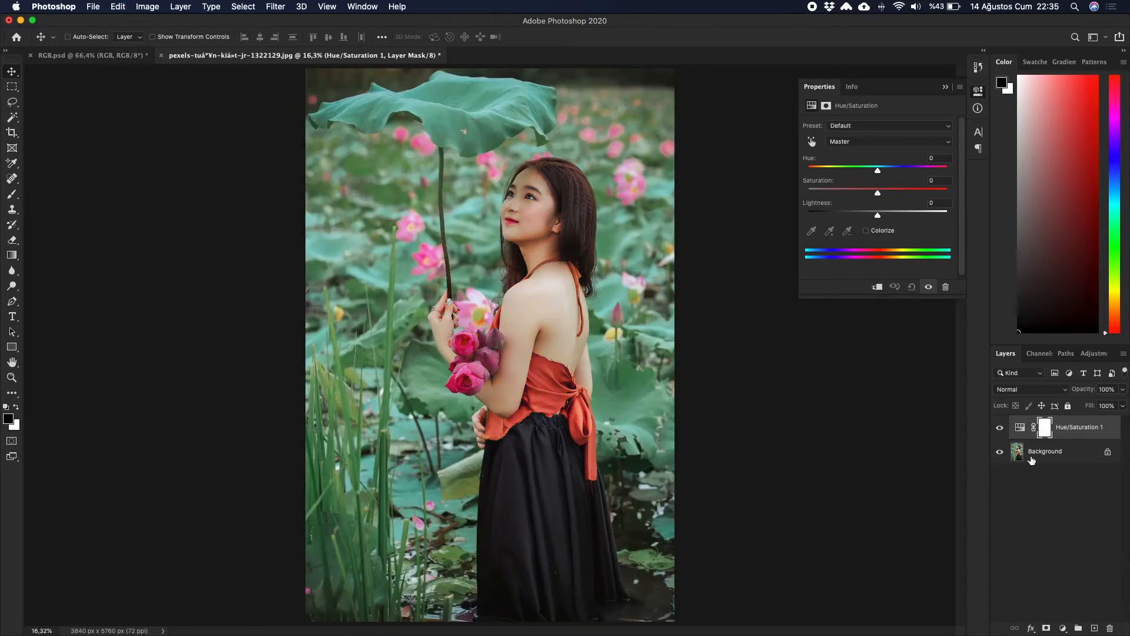
- With the Hue/Saturation layer hidden, add a Vibrance adjustment layer and set Vibrance to +100
{"action": "left_click", "coordinate": [1000, 428]}
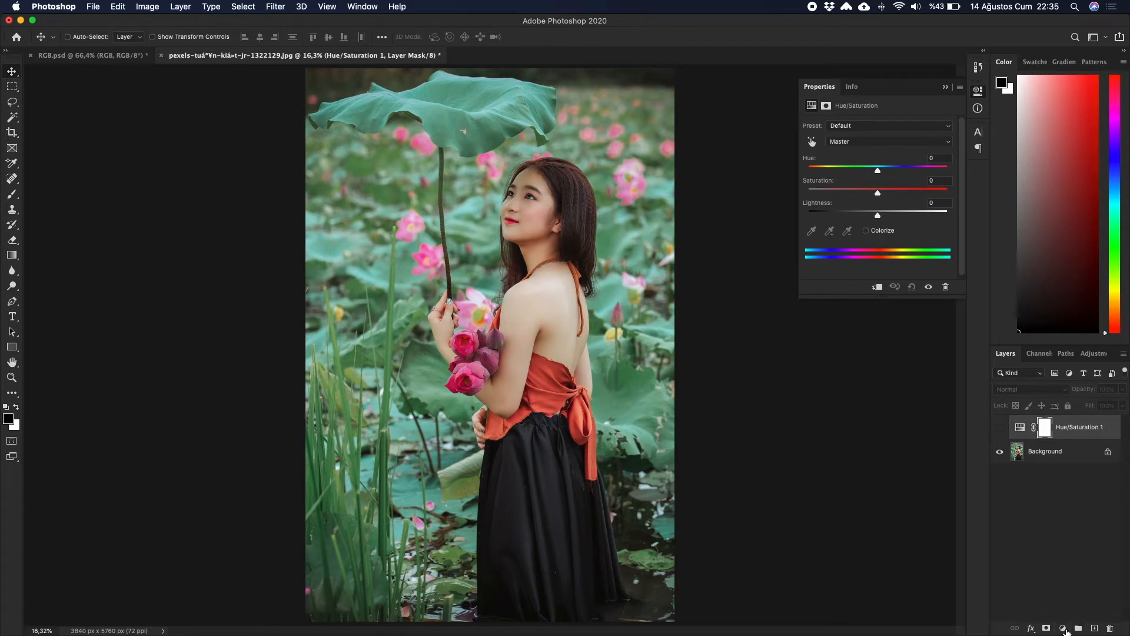
{"action": "left_click", "coordinate": [1062, 628]}
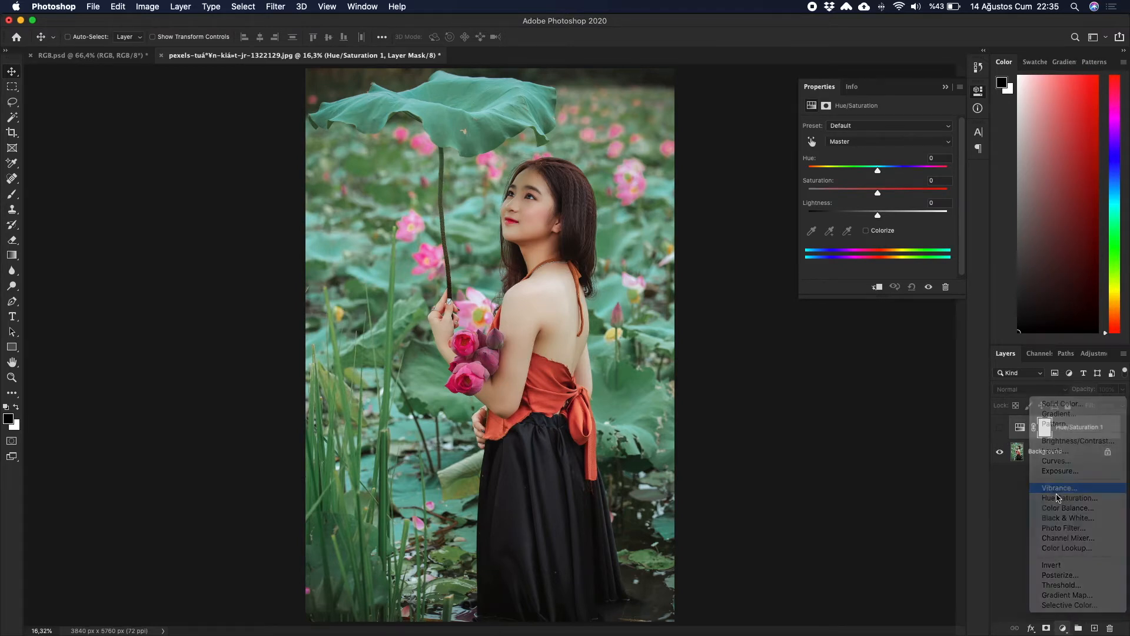
{"action": "left_click", "coordinate": [1057, 490]}
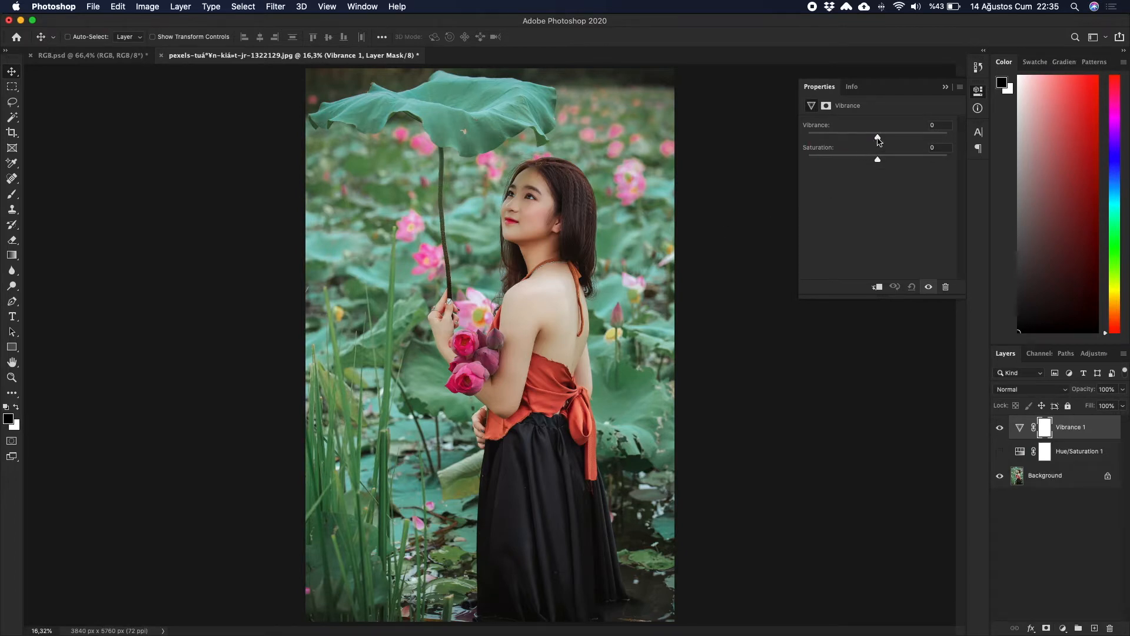
{"action": "left_click_drag", "start_coordinate": [878, 137], "coordinate": [959, 143]}
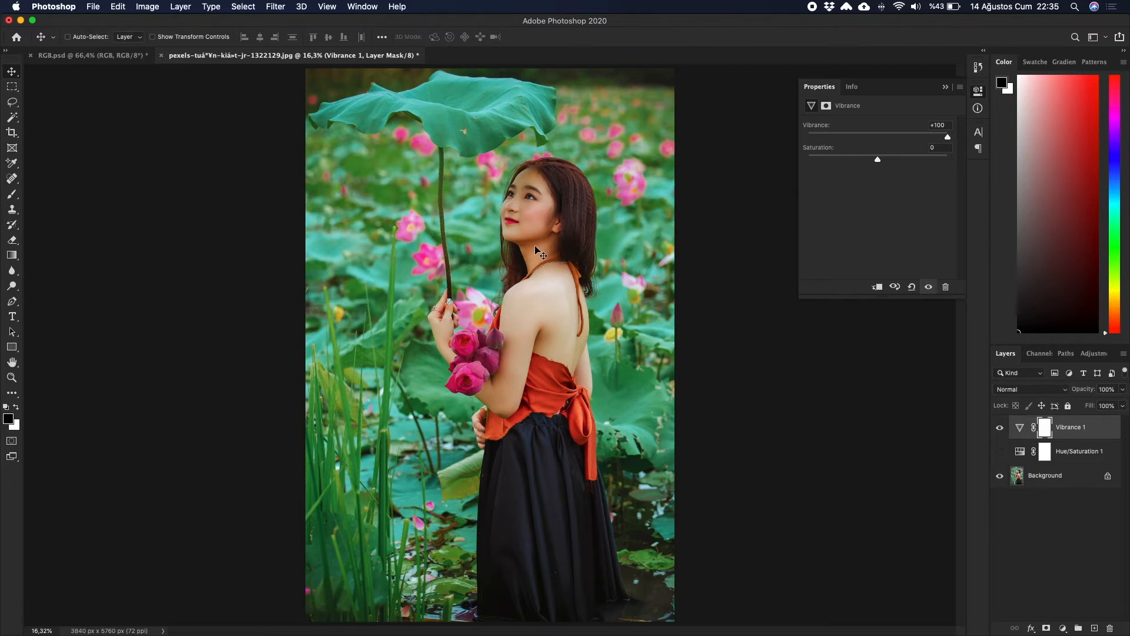
- Compare the photo with and without the Vibrance adjustment, leaving the layer visible
{"action": "left_click", "coordinate": [1000, 428]}
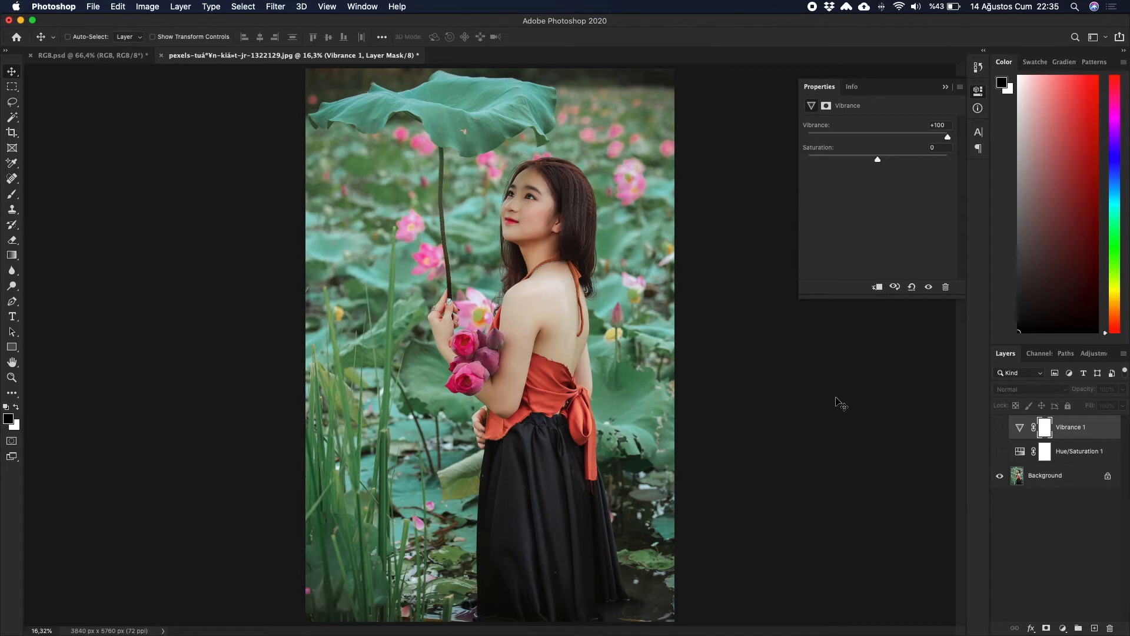
{"action": "left_click", "coordinate": [999, 427]}
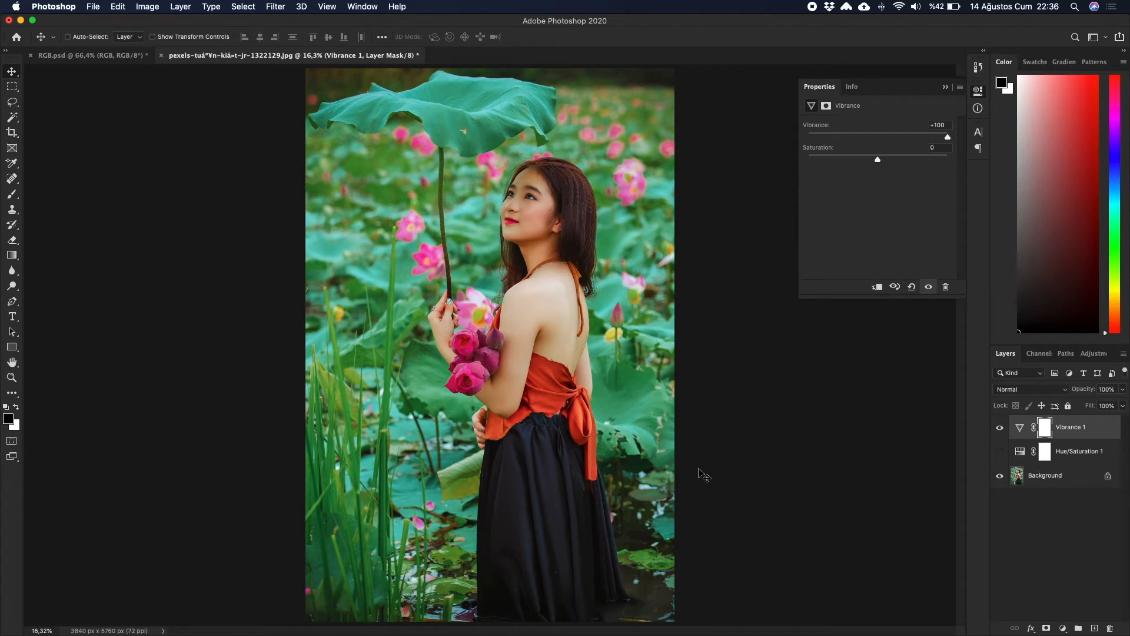
{"action": "key", "text": "super+2"}
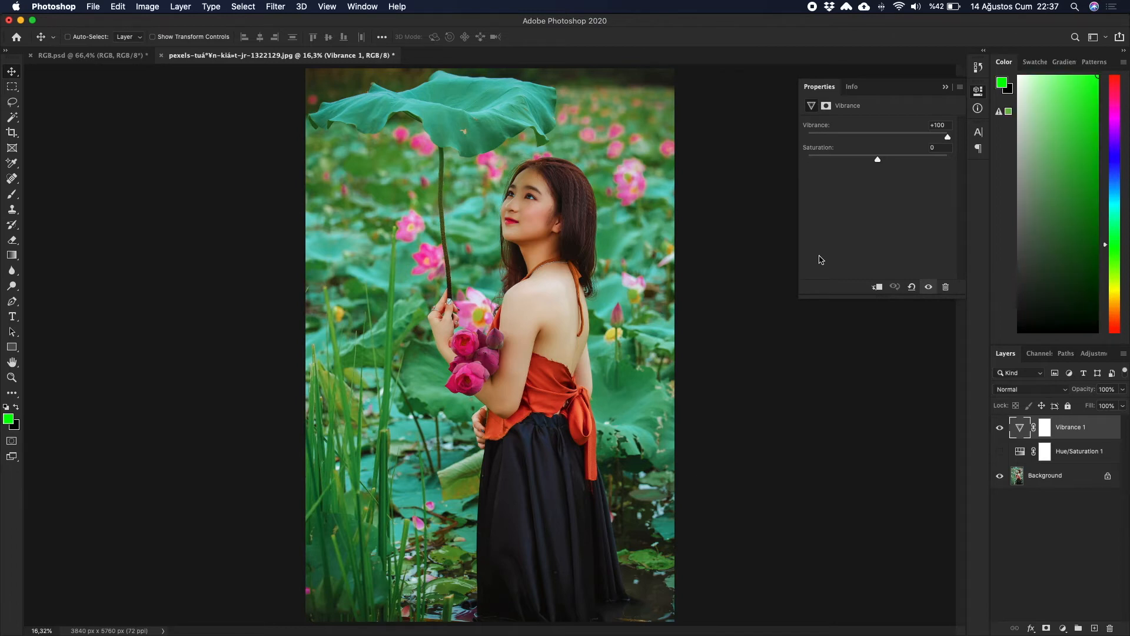
- Reset the Vibrance layer's Vibrance value to 0 and raise its Saturation to the maximum
{"action": "left_click", "coordinate": [1063, 628]}
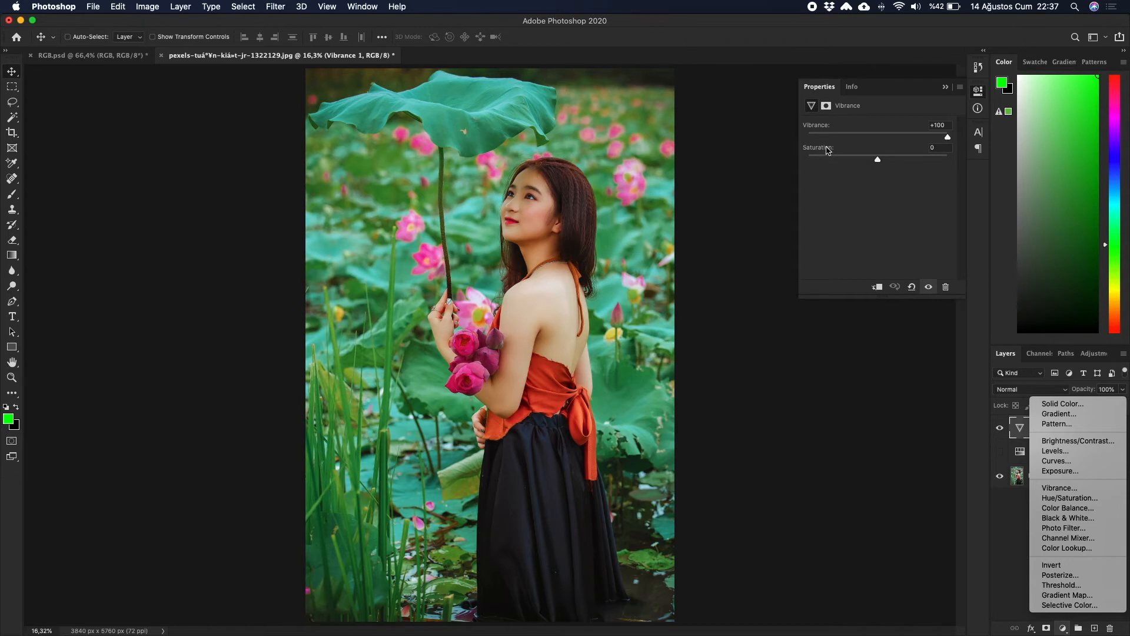
{"action": "left_click", "coordinate": [932, 139]}
{"action": "left_click", "coordinate": [939, 125]}
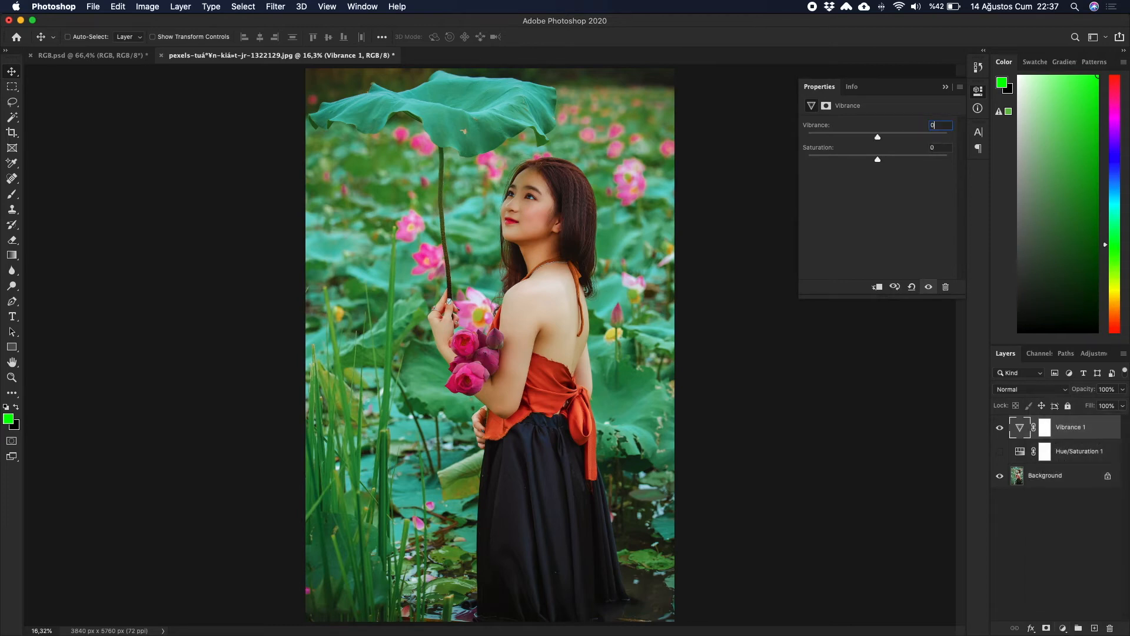
{"action": "type", "text": "0"}
{"action": "key", "text": "Tab"}
{"action": "left_click_drag", "start_coordinate": [878, 160], "coordinate": [958, 157]}
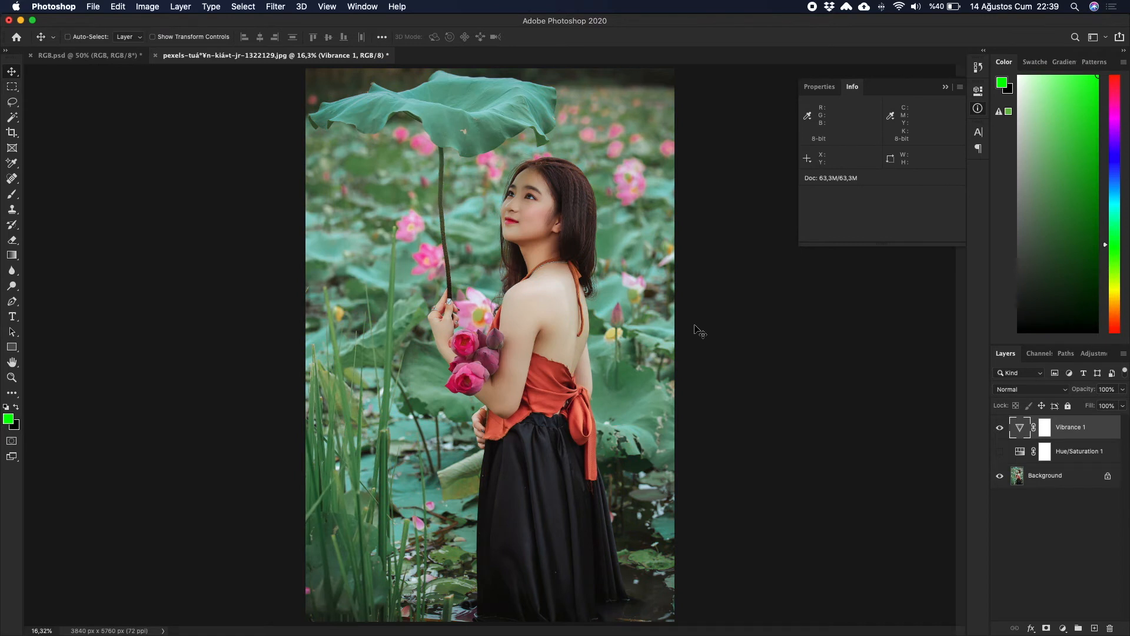
- In RGB.psd, place color samplers along the horizontal guide in the red, green and blue bands
{"action": "left_click", "coordinate": [108, 59]}
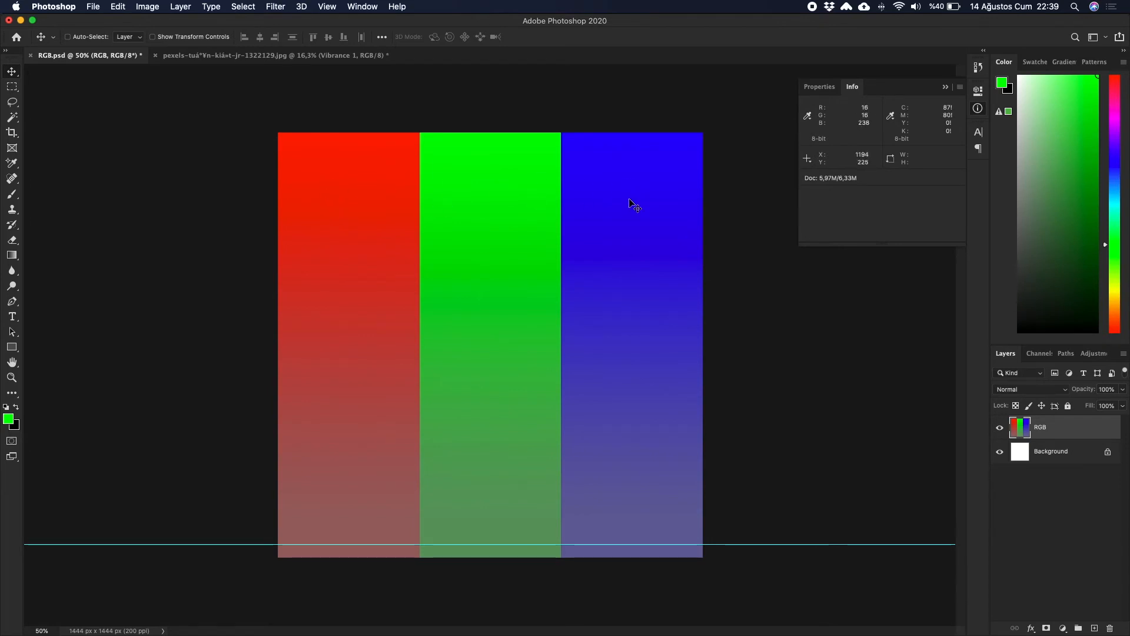
{"action": "key", "text": "z"}
{"action": "left_click_drag", "start_coordinate": [279, 515], "coordinate": [699, 583]}
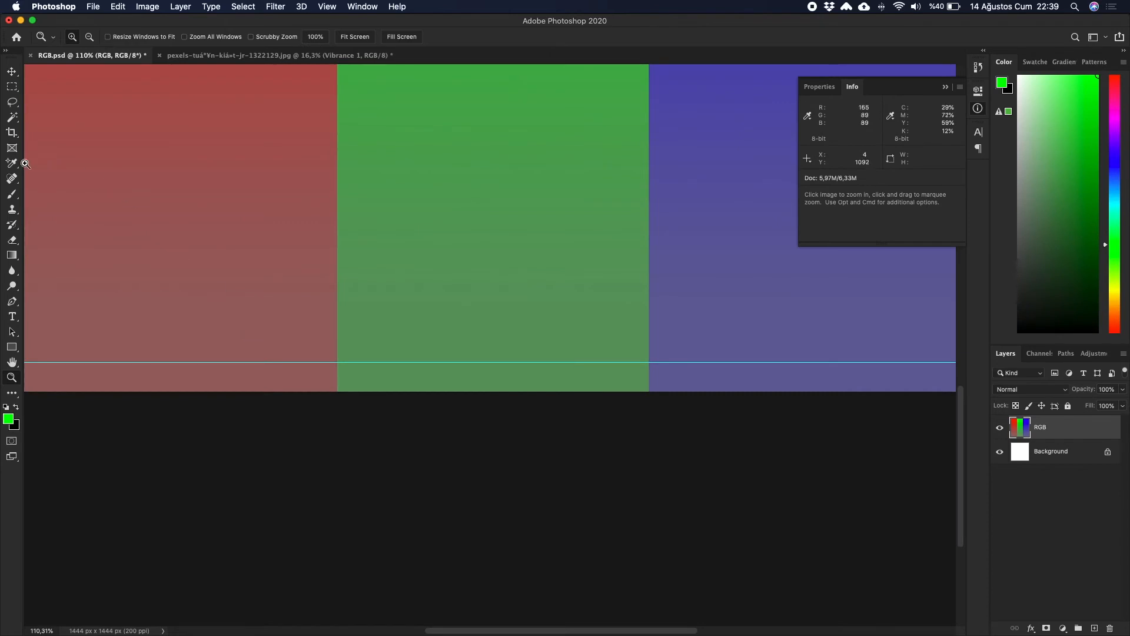
{"action": "left_click", "coordinate": [15, 165]}
{"action": "left_click", "coordinate": [52, 185]}
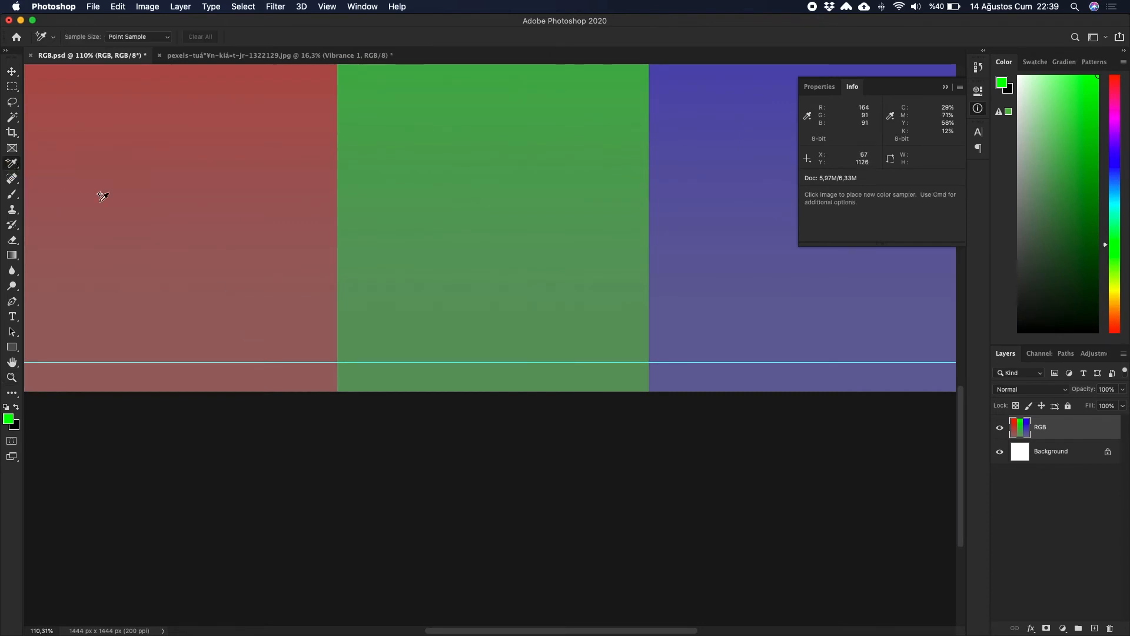
{"action": "left_click", "coordinate": [143, 362]}
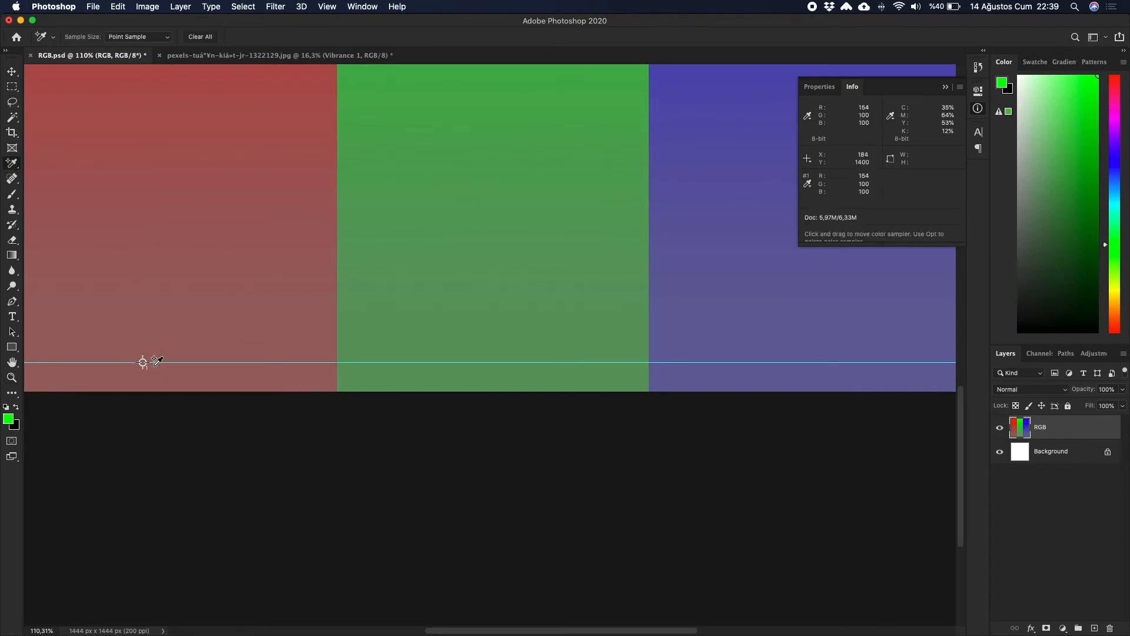
{"action": "left_click", "coordinate": [498, 362]}
{"action": "left_click", "coordinate": [850, 362]}
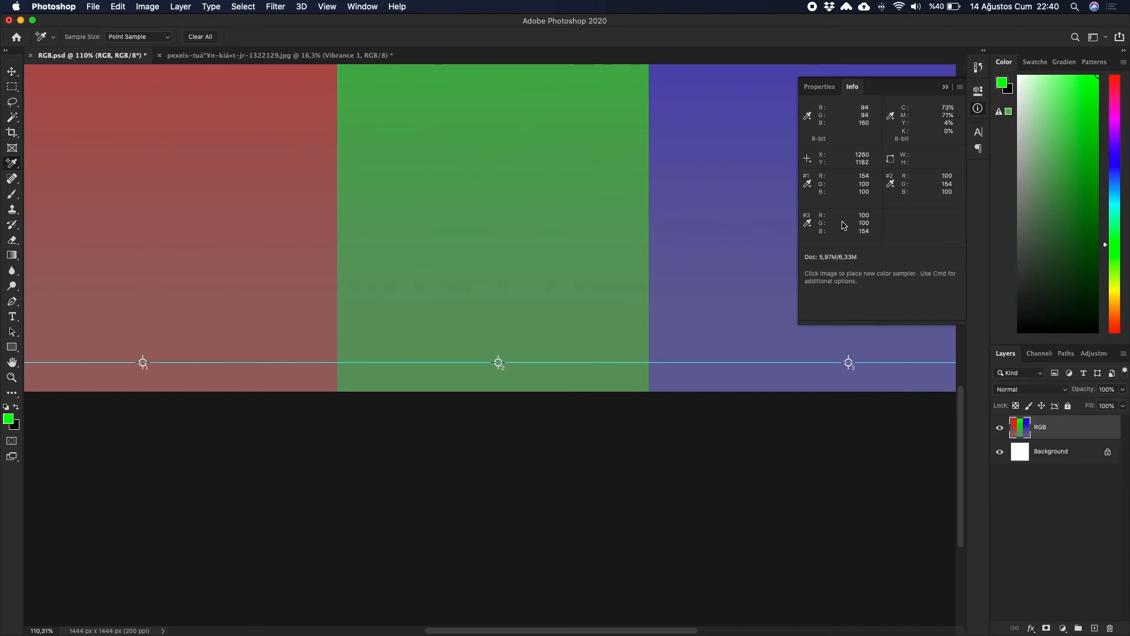
- Add a Hue/Saturation adjustment layer above the RGB layer with Saturation +100 and display the color sampler readings
{"action": "key", "text": "super+minus"}
{"action": "key", "text": "super+minus"}
{"action": "key", "text": "super+minus"}
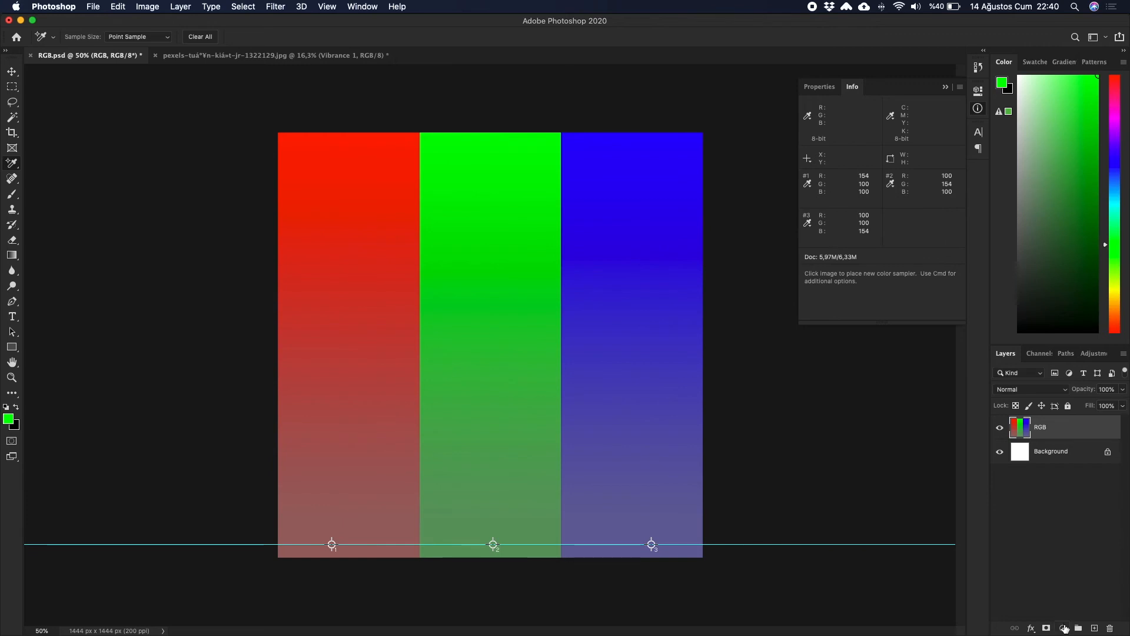
{"action": "left_click", "coordinate": [1065, 628]}
{"action": "left_click", "coordinate": [1059, 499]}
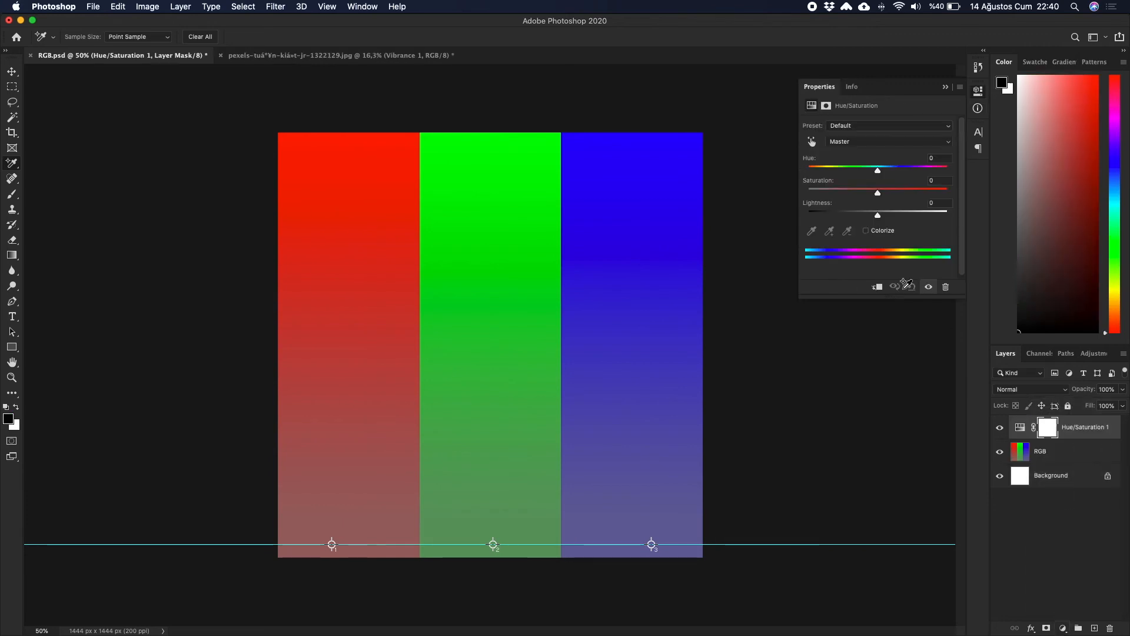
{"action": "left_click_drag", "start_coordinate": [877, 192], "coordinate": [966, 194]}
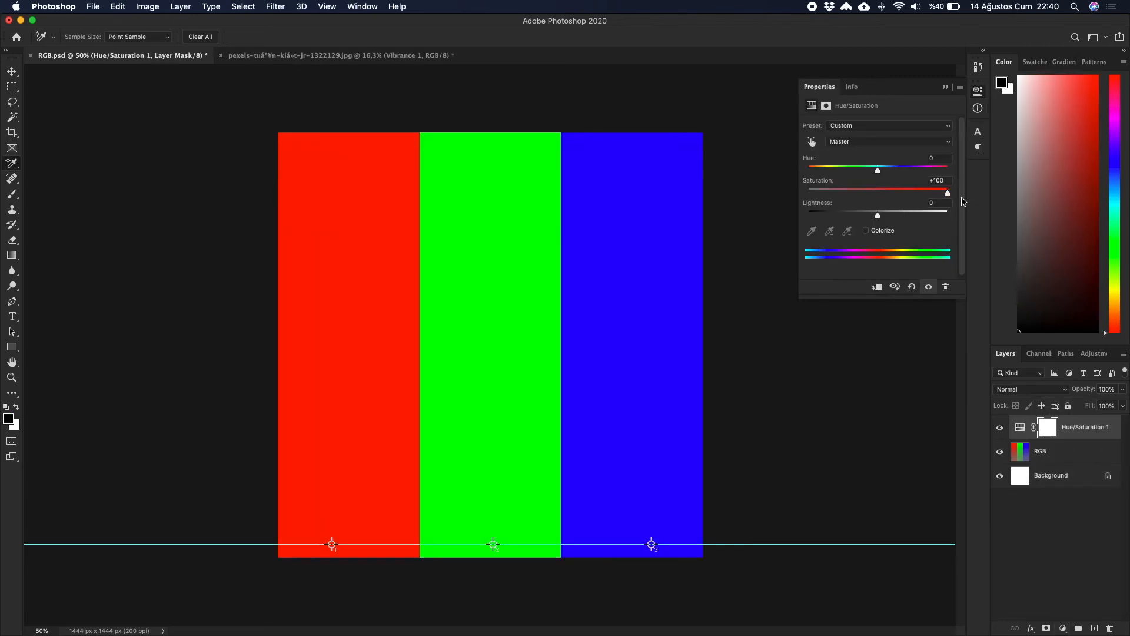
{"action": "left_click", "coordinate": [978, 132]}
{"action": "left_click", "coordinate": [978, 108]}
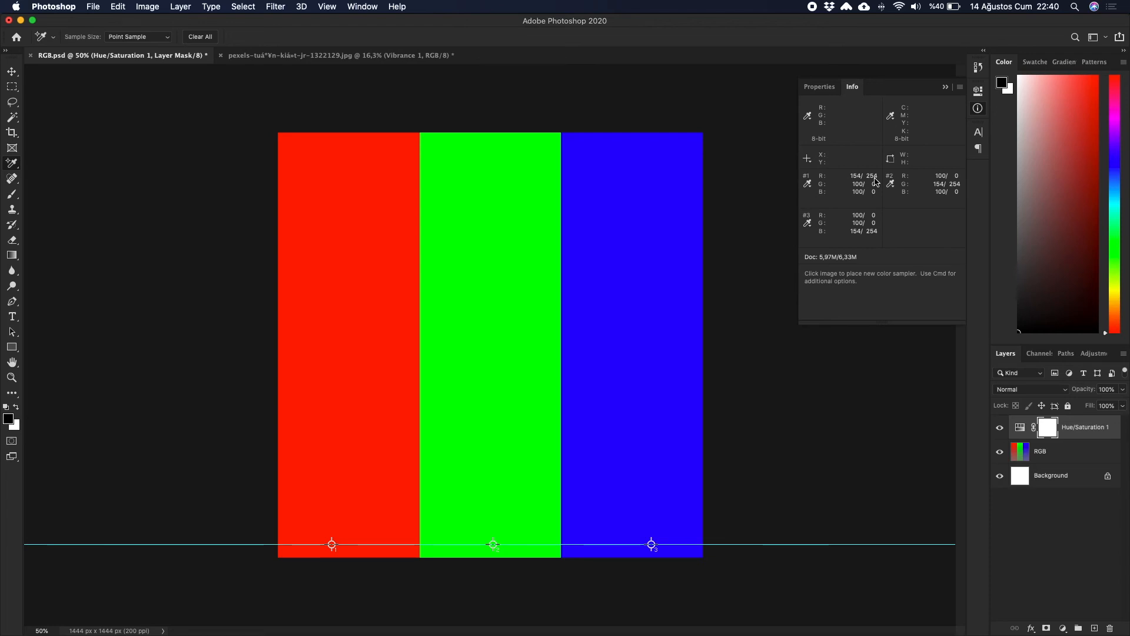
- With the Hue/Saturation layer hidden, add a Vibrance adjustment layer with Saturation +100 and display the color sampler readings
{"action": "left_click", "coordinate": [999, 427]}
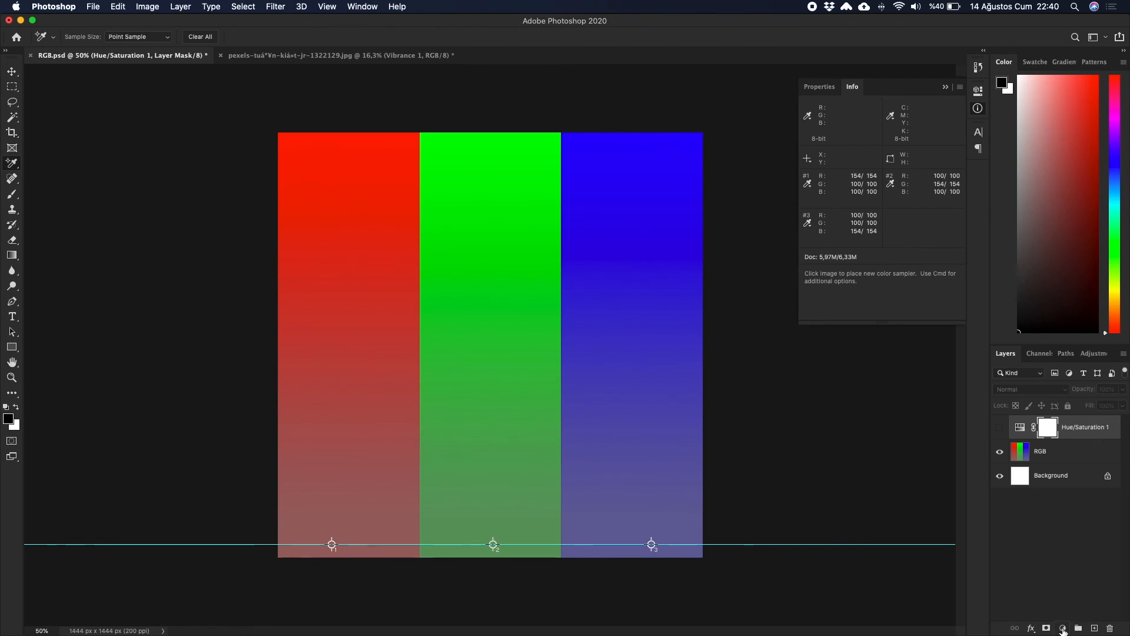
{"action": "left_click", "coordinate": [1063, 627]}
{"action": "left_click", "coordinate": [1059, 490]}
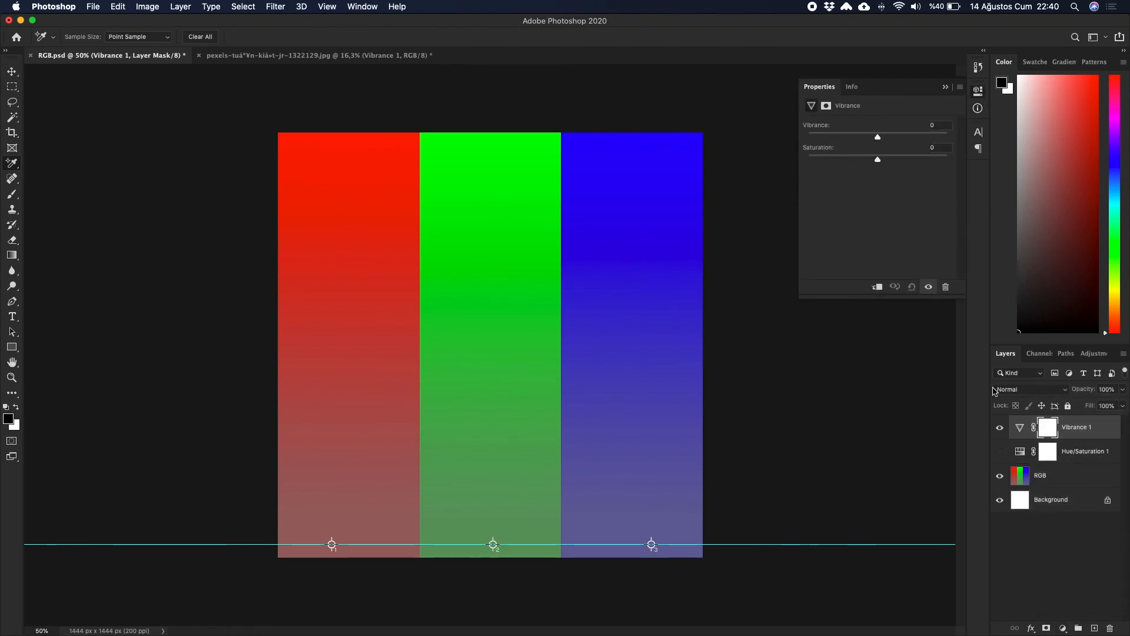
{"action": "left_click", "coordinate": [878, 160]}
{"action": "left_click_drag", "start_coordinate": [878, 160], "coordinate": [985, 165]}
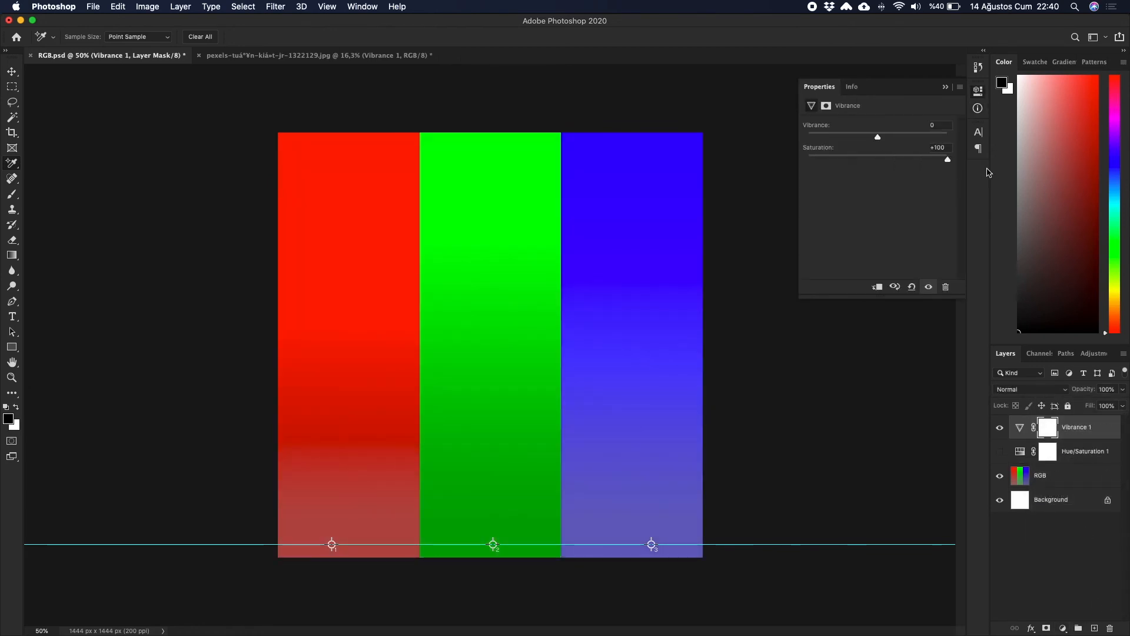
{"action": "left_click", "coordinate": [978, 110]}
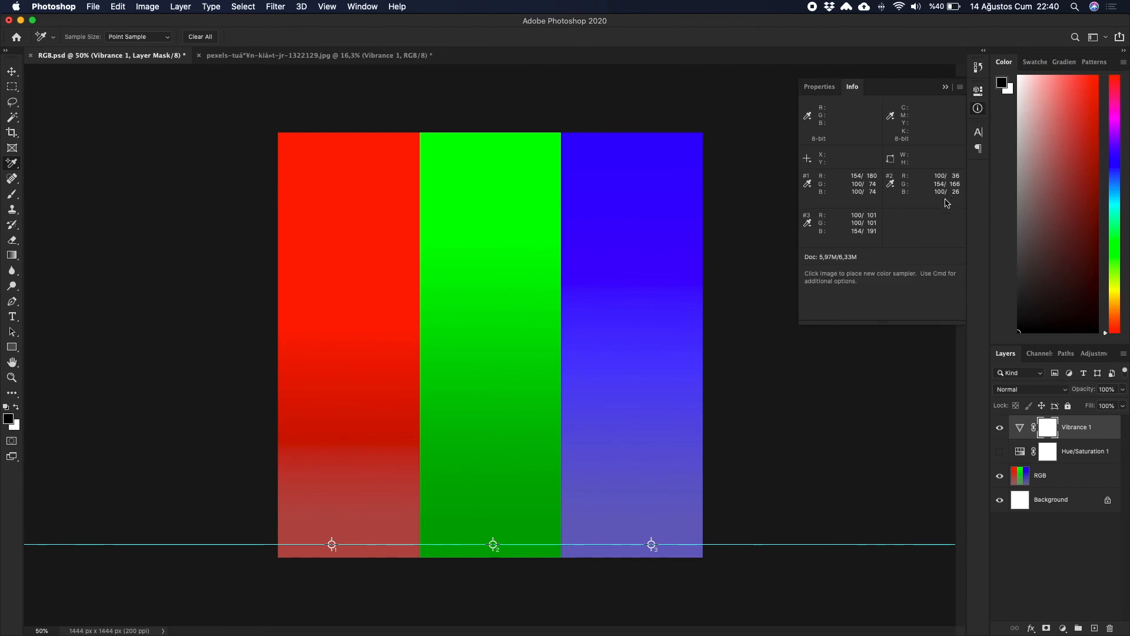